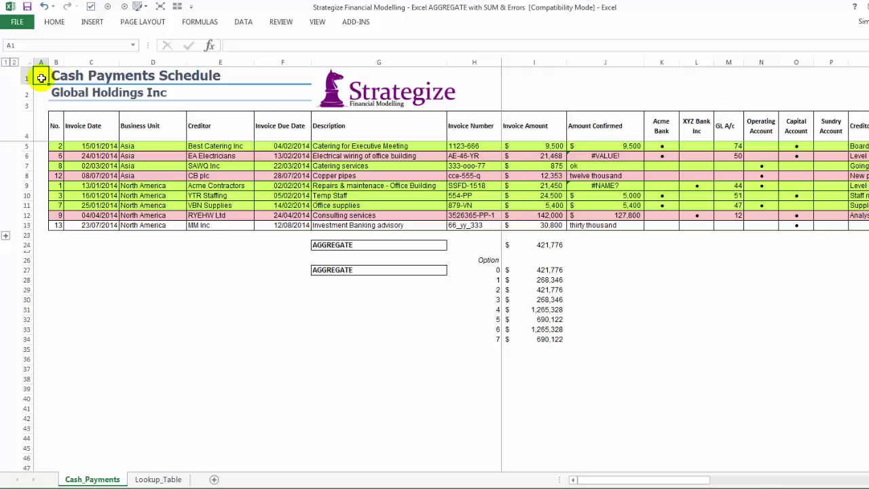
# Inspect the error-laden Amount Confirmed entries in J6:J13 and the grand total's SUBTOTAL formula
pyautogui.moveTo(593, 153); pyautogui.dragTo(604, 225)
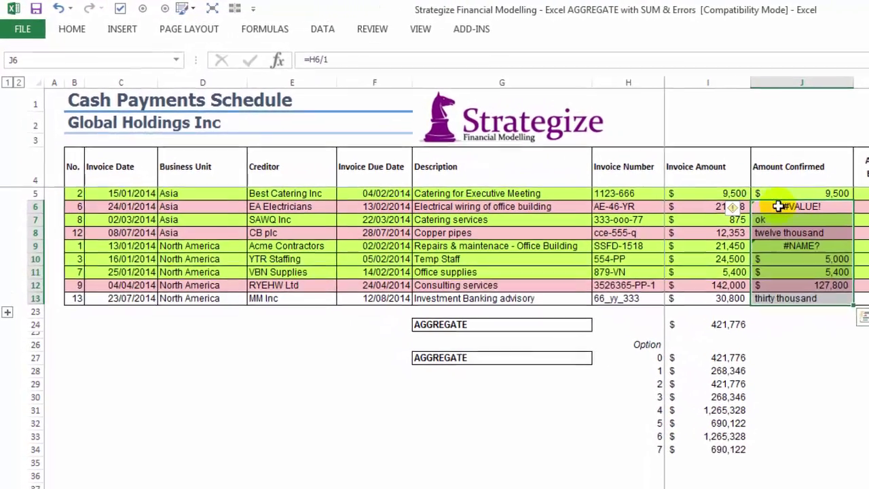
pyautogui.click(744, 196)
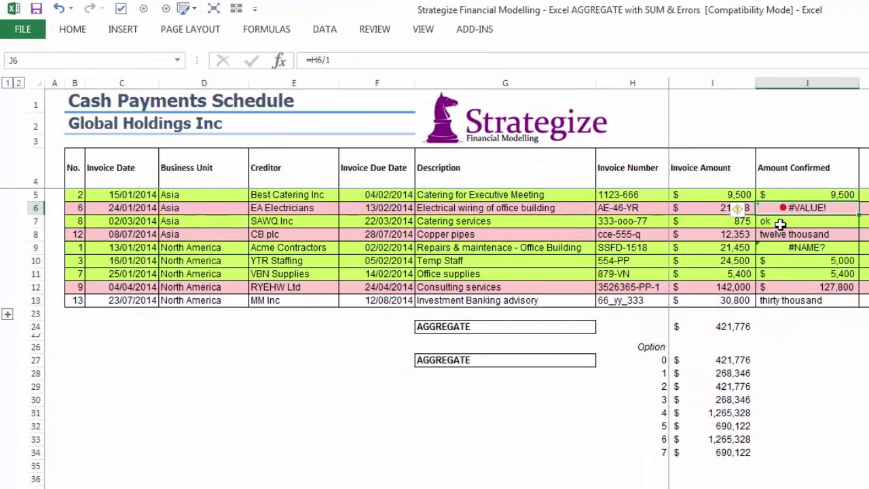
pyautogui.click(780, 224)
pyautogui.click(780, 248)
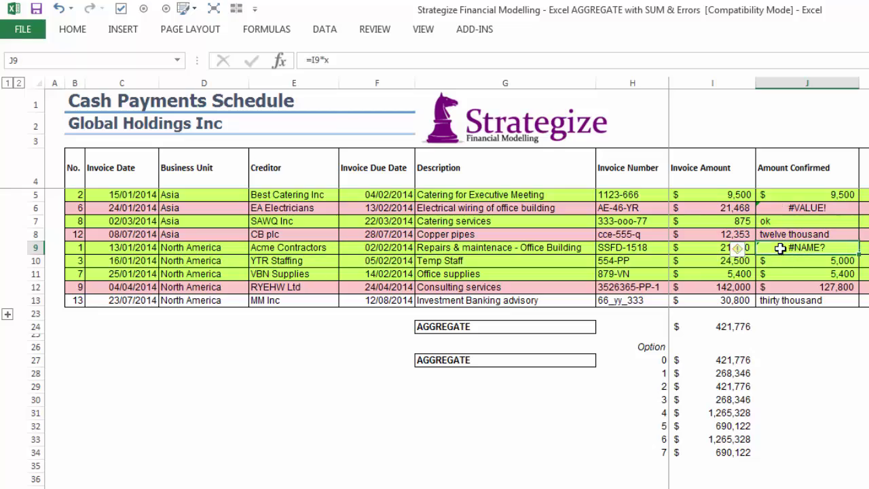
pyautogui.click(730, 327)
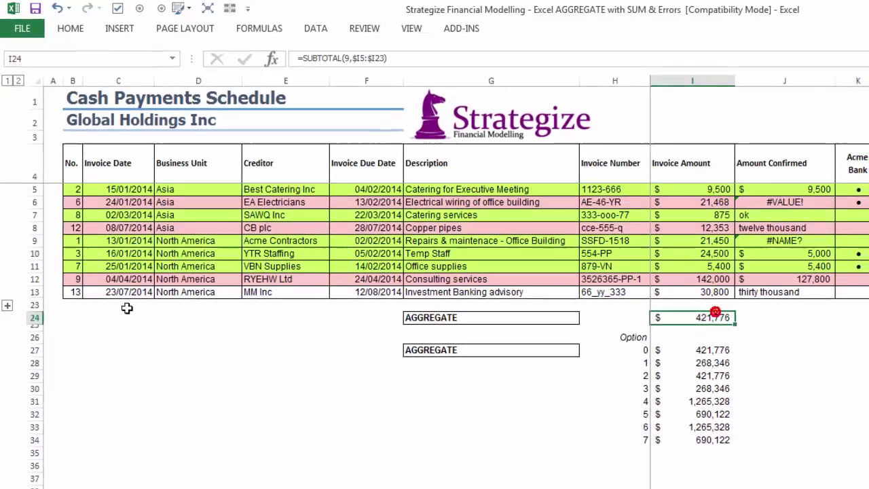
# Expand rows 14–22, review the ranges of the regional and grand SUBTOTALs, and select I19:I24
pyautogui.click(7, 298)
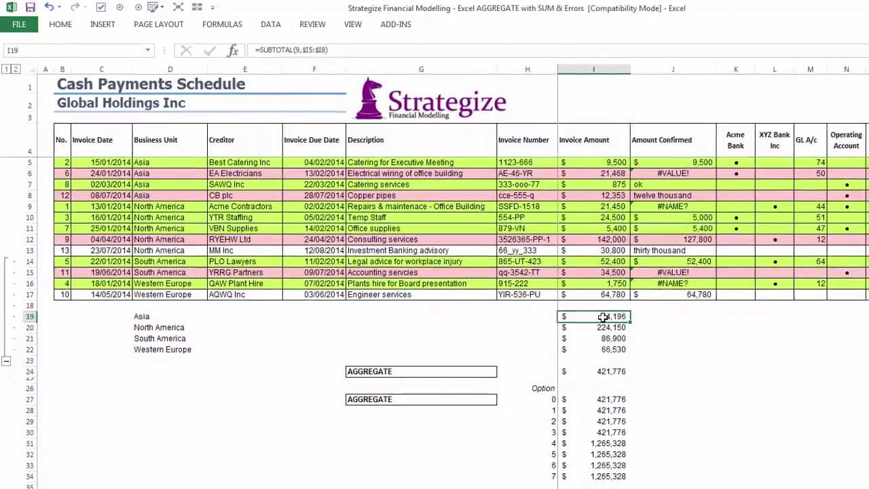
pyautogui.click(619, 326)
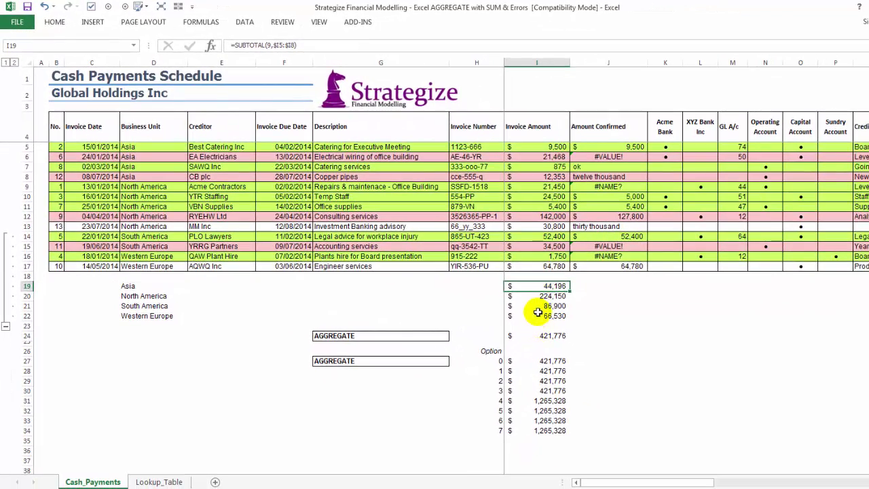
pyautogui.click(537, 315)
pyautogui.press('F2')
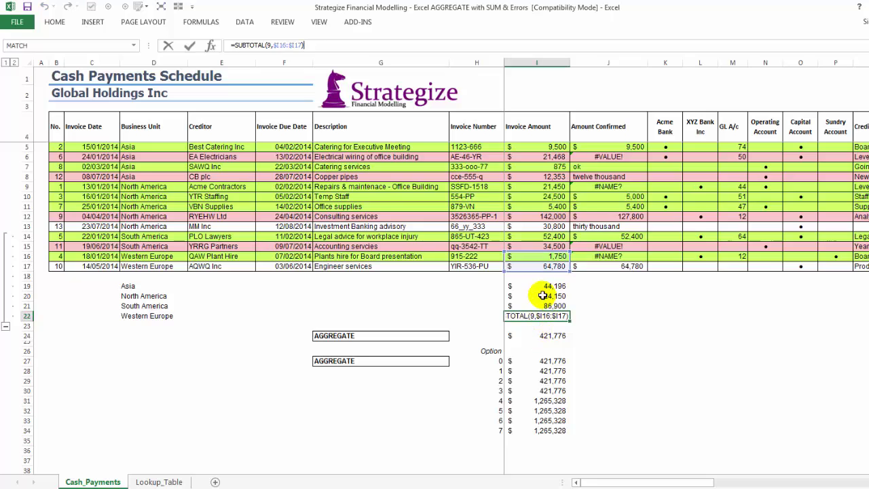
pyautogui.click(541, 295)
pyautogui.press('F2')
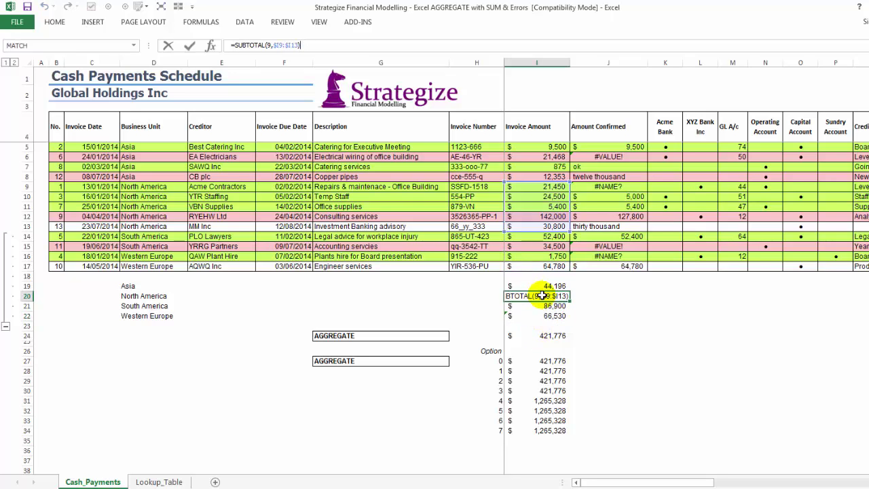
pyautogui.click(538, 335)
pyautogui.press('F2')
pyautogui.press('Escape')
pyautogui.moveTo(538, 285); pyautogui.dragTo(611, 342)
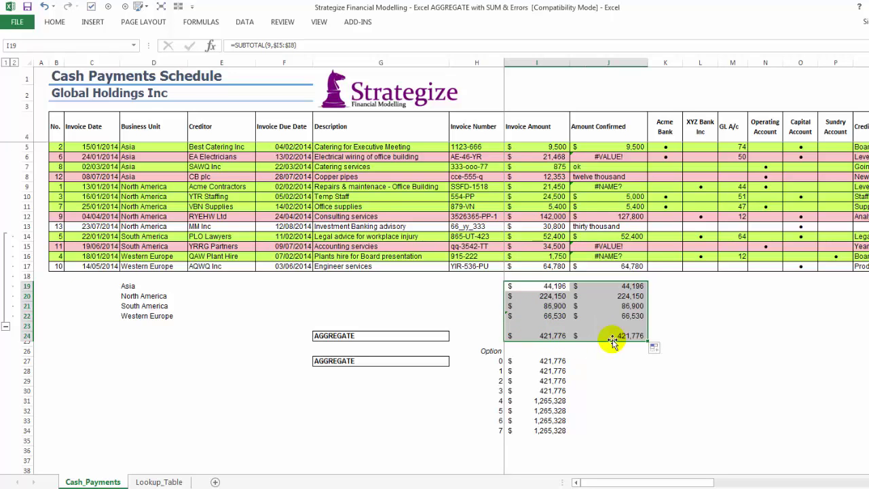
# Check the copied regional subtotals in J19:J22
pyautogui.click(594, 315)
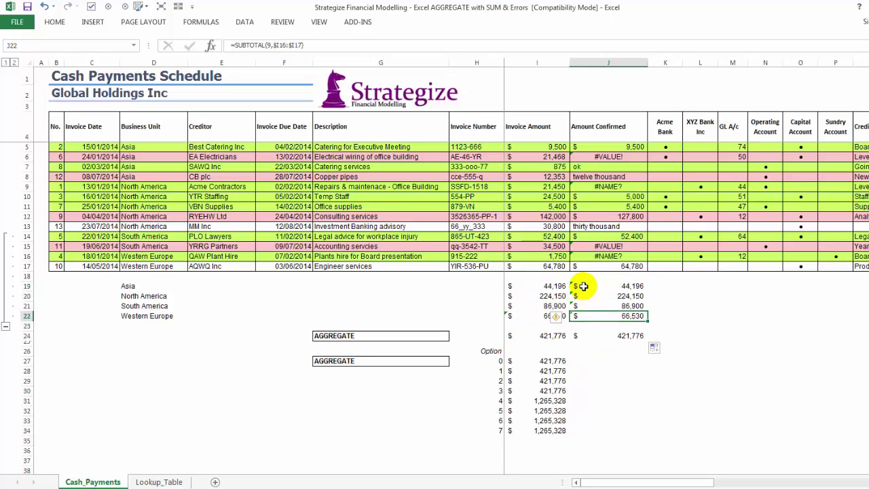
pyautogui.moveTo(583, 285); pyautogui.dragTo(581, 316)
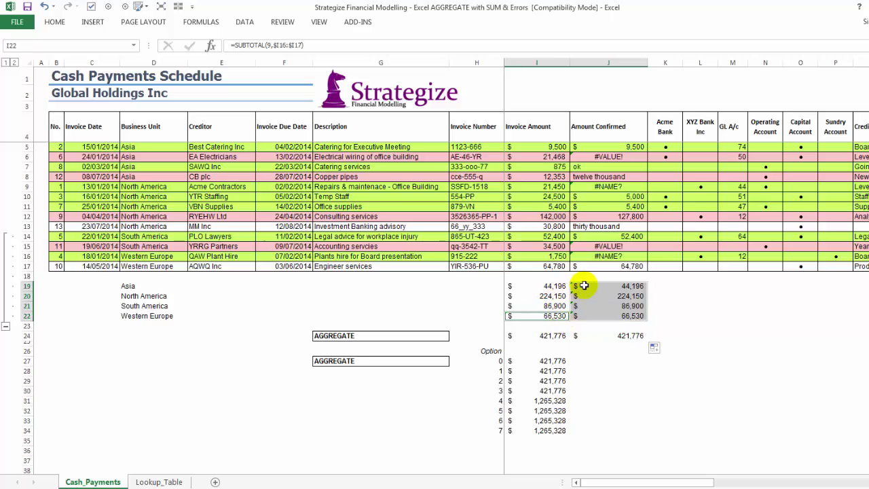
pyautogui.click(582, 286)
# Ignore the omitted-adjacent-cells warnings on the I19 and I22 subtotals
pyautogui.click(553, 286)
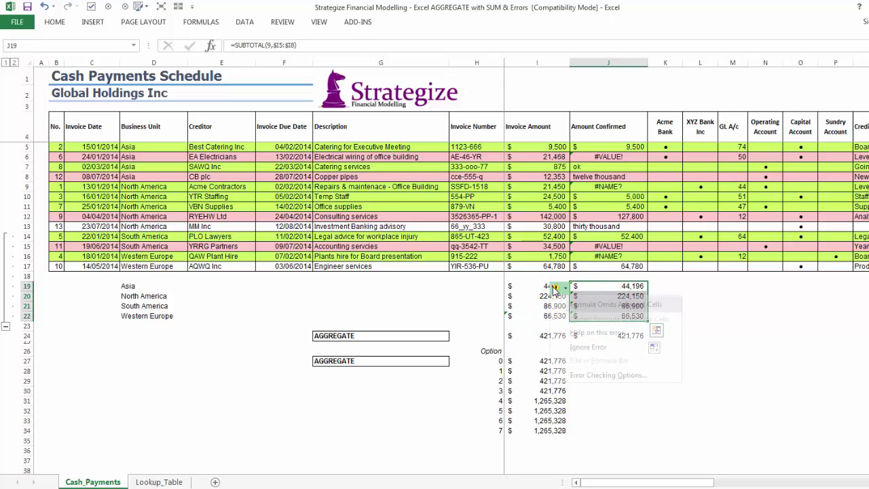
pyautogui.click(577, 347)
pyautogui.click(549, 316)
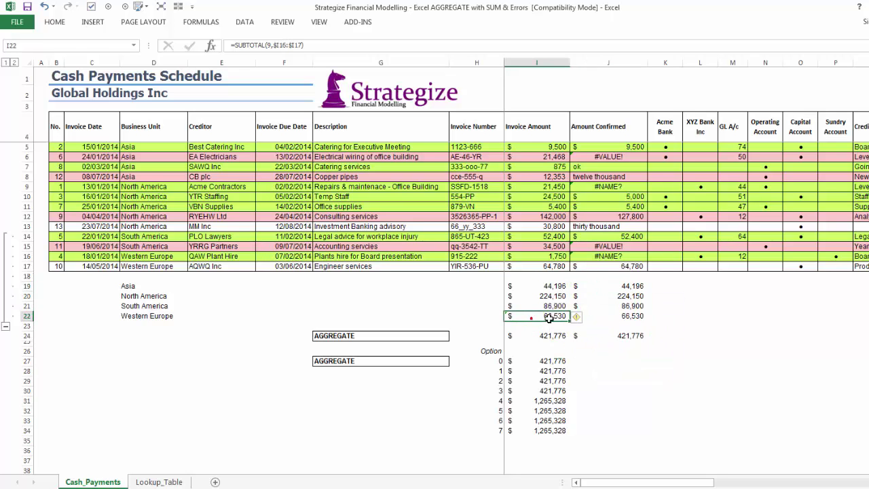
pyautogui.click(582, 319)
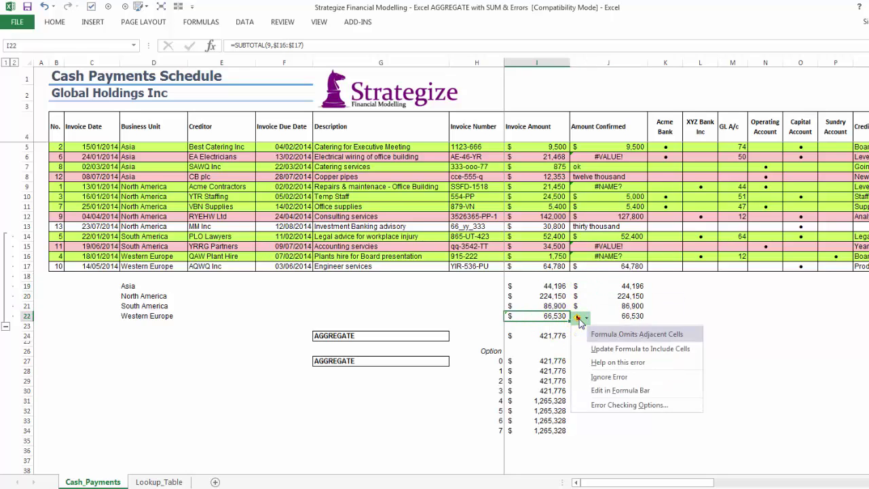
pyautogui.click(602, 375)
pyautogui.click(599, 285)
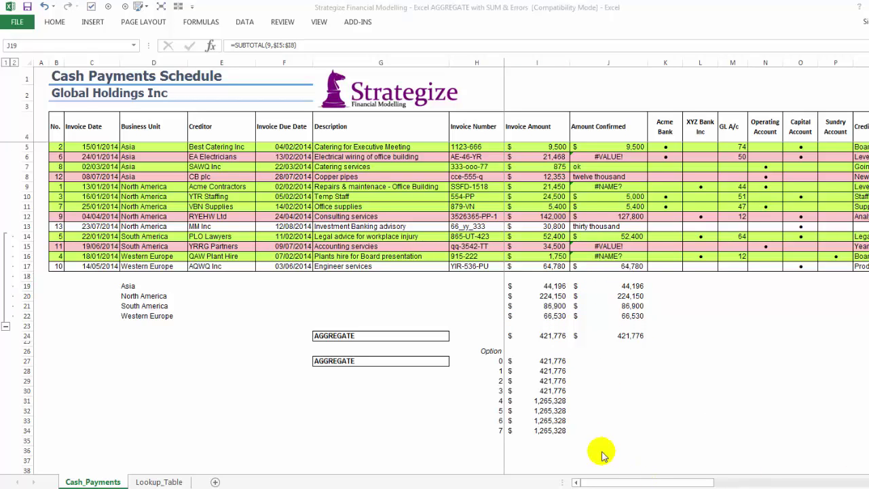
# Review the AGGREGATE formula in I27, abandon the J27 entry, and collapse rows 14–22
pyautogui.click(538, 363)
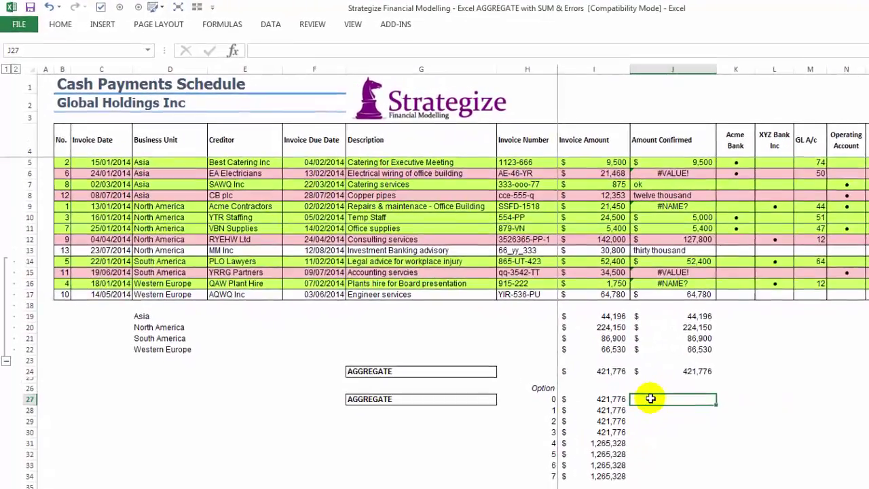
pyautogui.write('=aa')
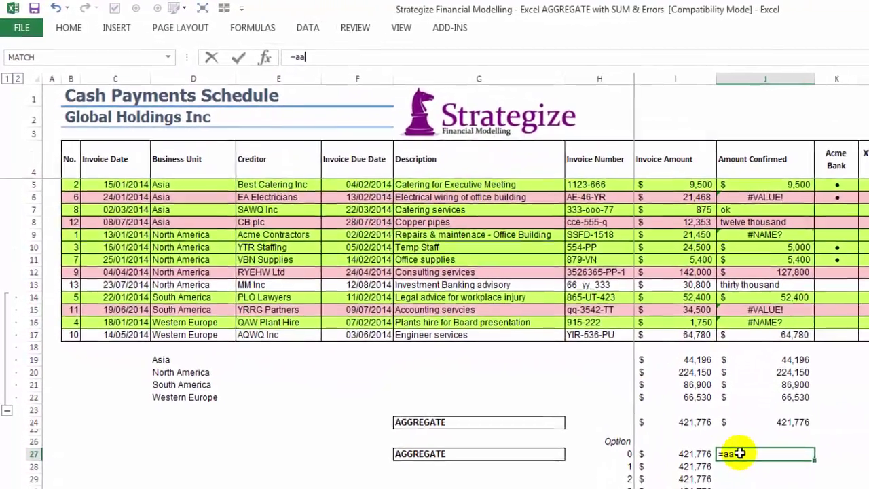
pyautogui.write('gg')
pyautogui.press('Escape')
pyautogui.press('Escape')
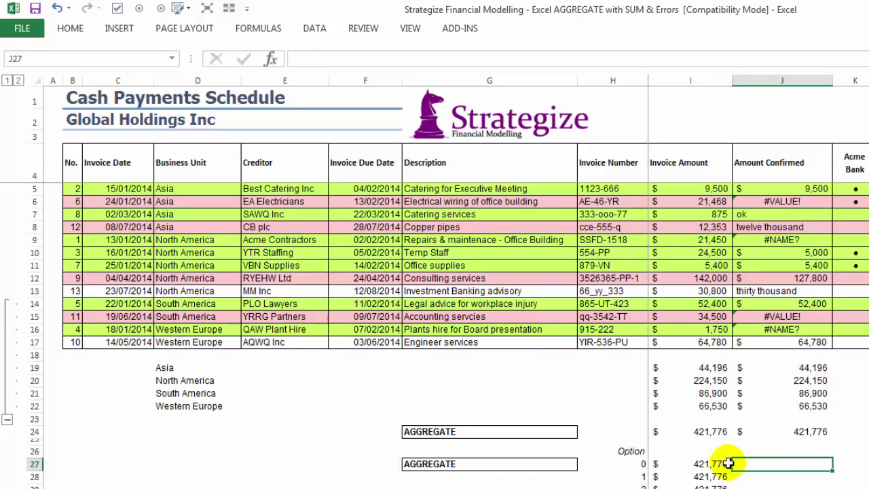
pyautogui.click(8, 420)
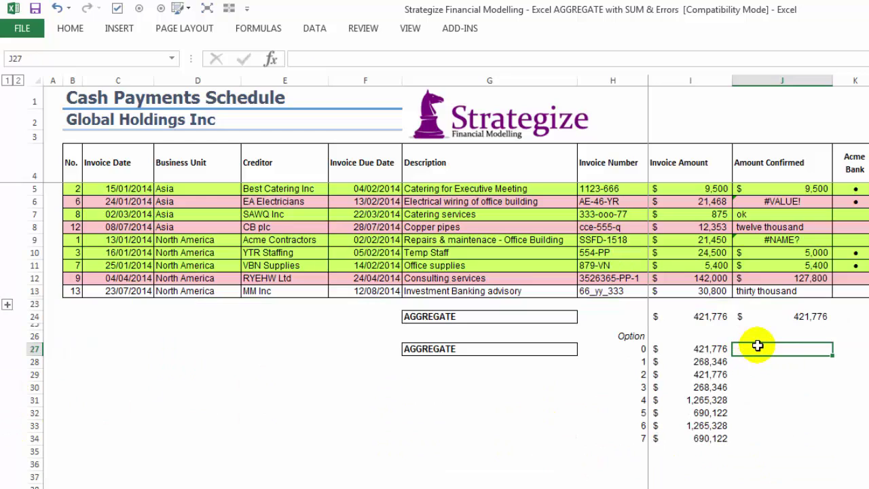
# Enter =AGGREGATE(9,0,J5:J24) in J27, which returns #VALUE!
pyautogui.write('=')
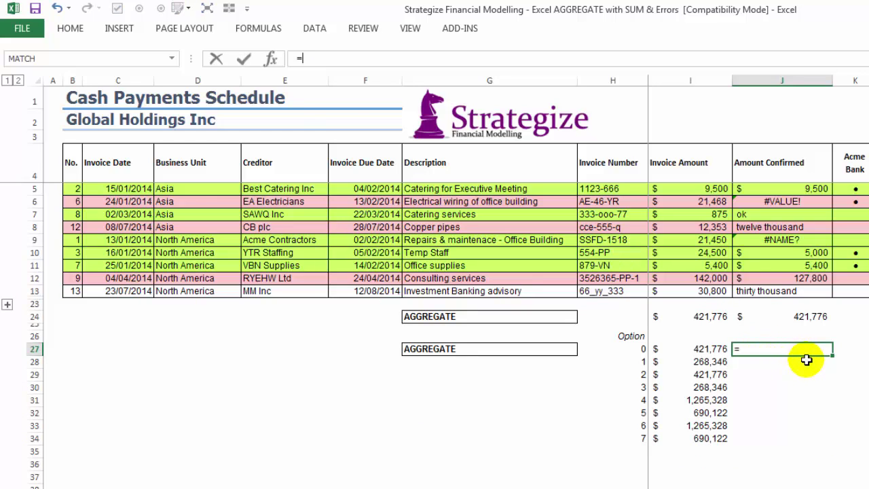
pyautogui.write('agg')
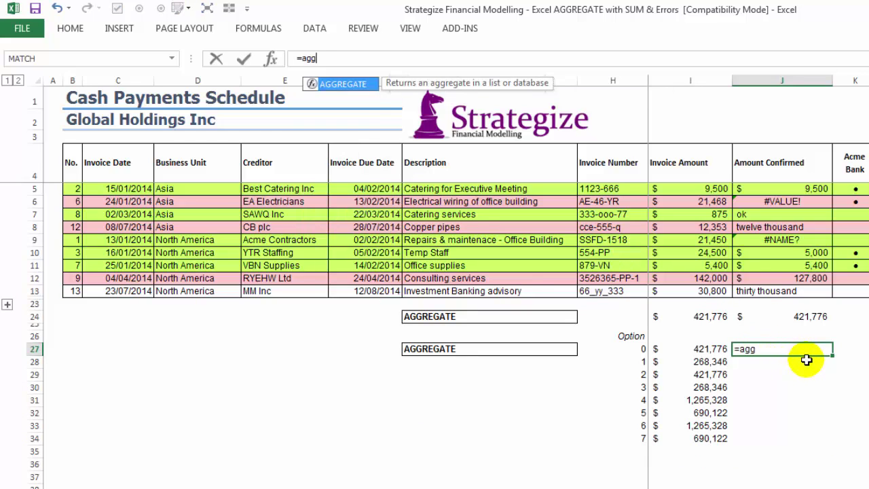
pyautogui.press('Tab')
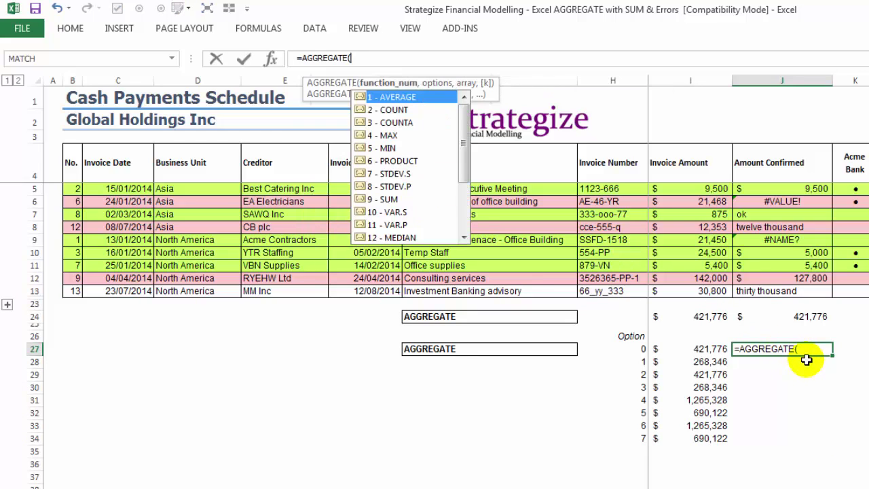
pyautogui.doubleClick(389, 200)
pyautogui.write(',')
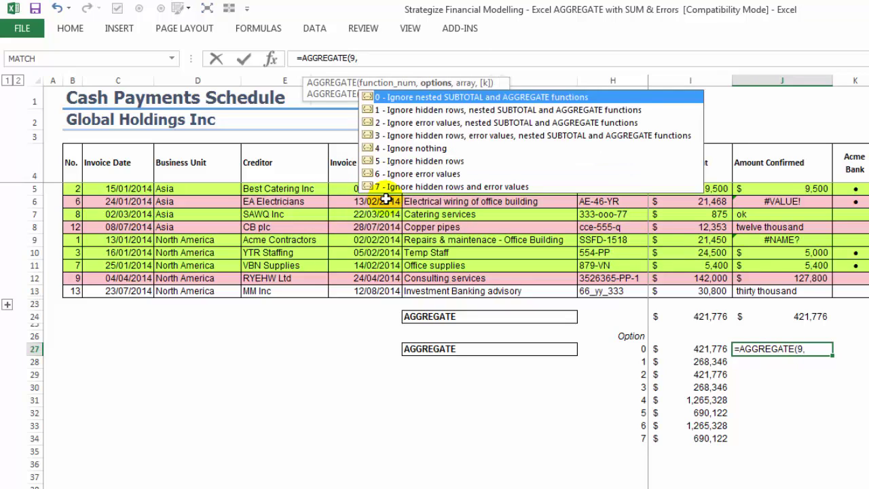
pyautogui.doubleClick(388, 98)
pyautogui.write(',')
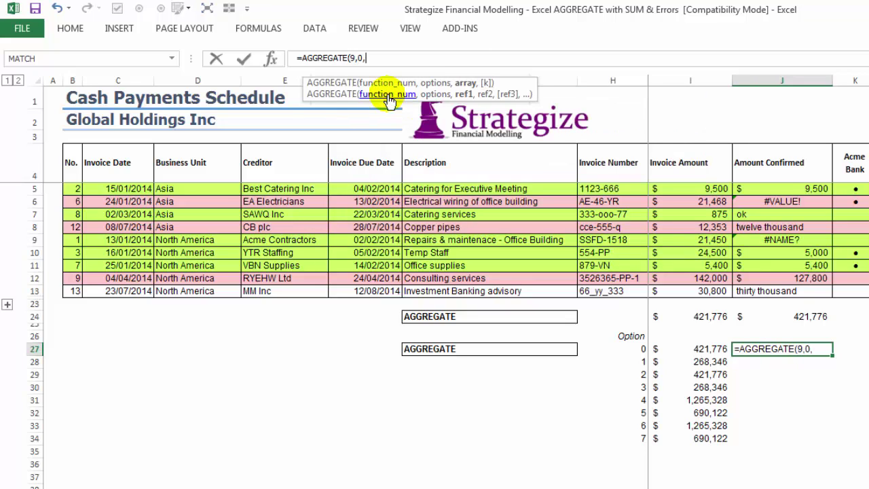
pyautogui.moveTo(755, 189); pyautogui.dragTo(746, 315)
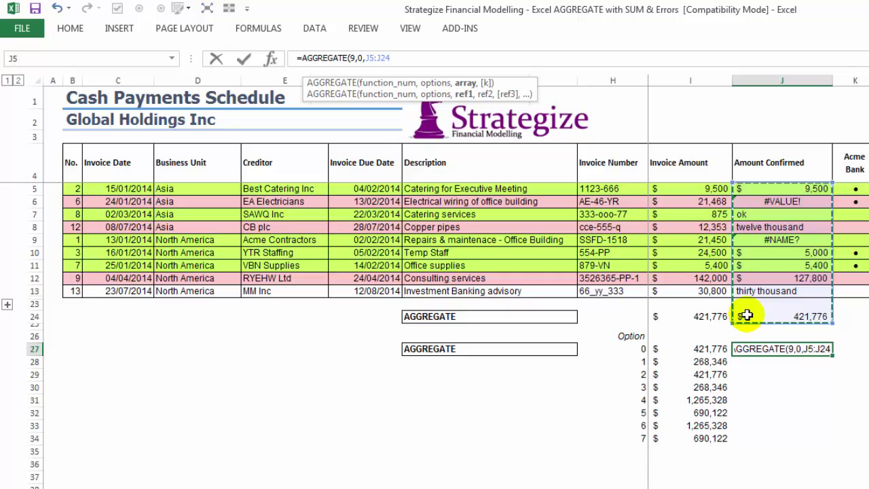
pyautogui.write(')')
pyautogui.press('Return')
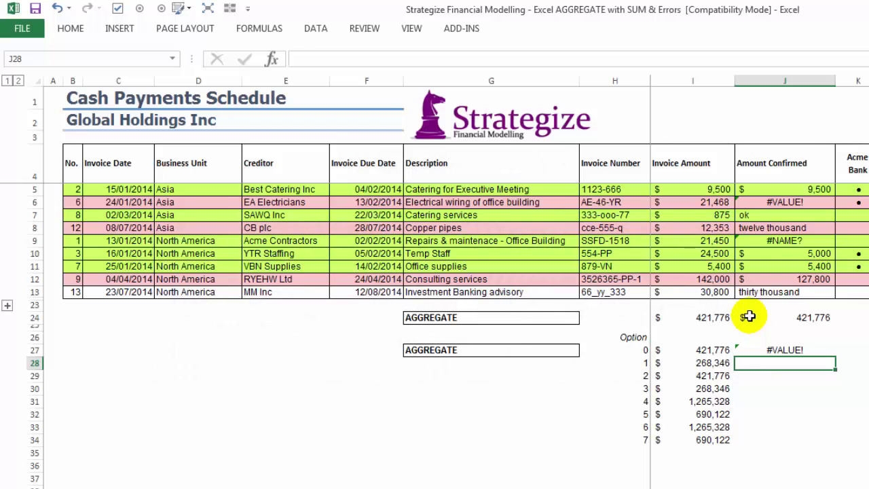
# Enter =AGGREGATE(9,1,J5:J24) in J28, ignoring hidden rows; it still returns #VALUE!
pyautogui.write('=agg')
pyautogui.press('Tab')
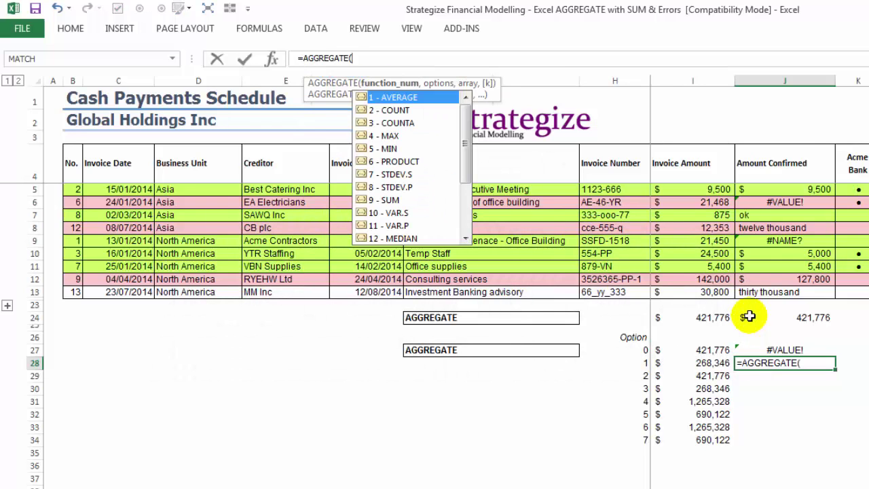
pyautogui.doubleClick(391, 201)
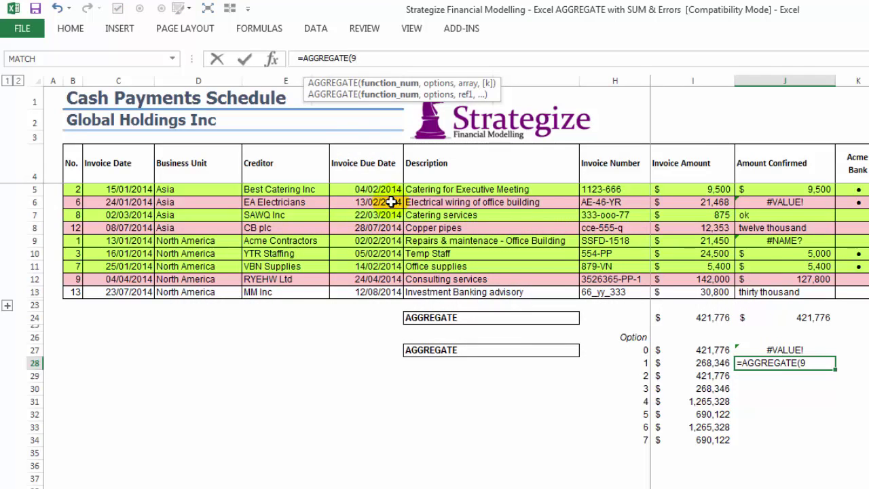
pyautogui.write(',')
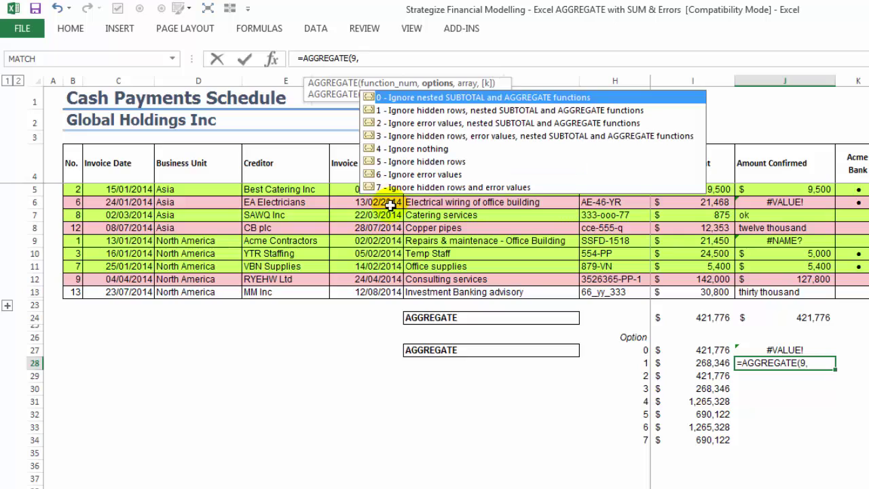
pyautogui.doubleClick(410, 112)
pyautogui.write(',')
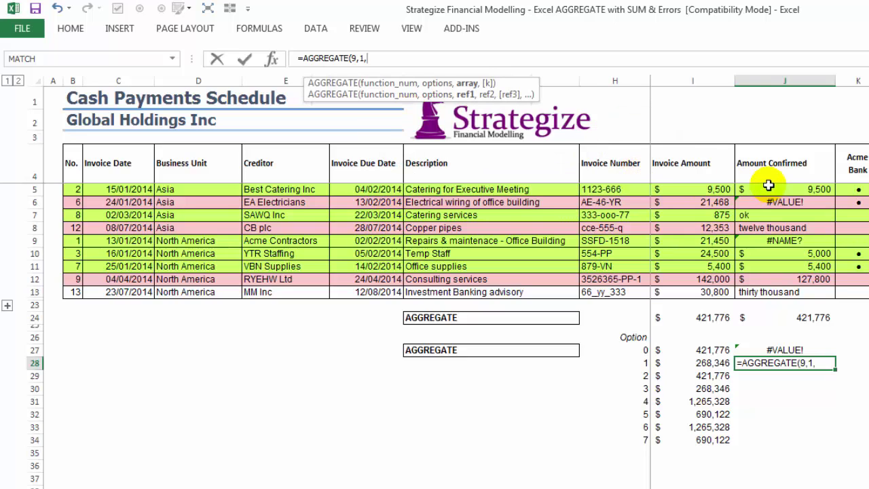
pyautogui.moveTo(767, 188); pyautogui.dragTo(768, 316)
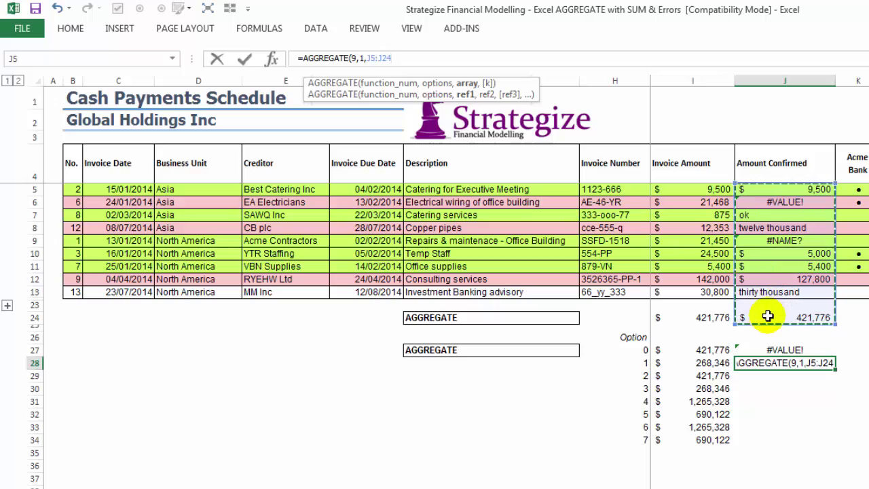
pyautogui.press('Return')
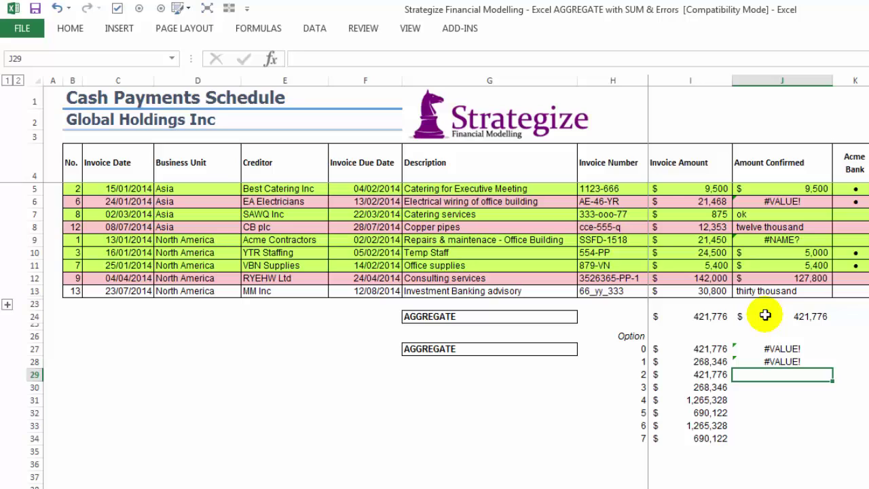
# Enter =AGGREGATE(9,2,J5:J24) in J29 to ignore errors, giving $264,880
pyautogui.write('=')
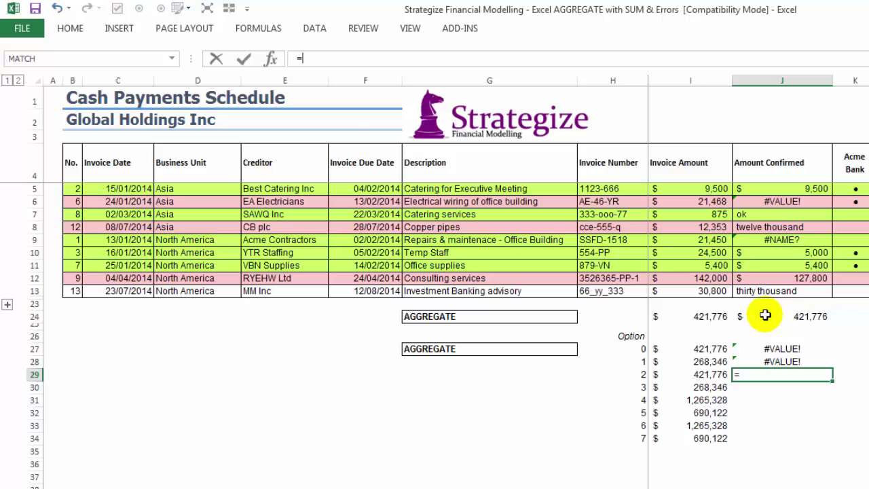
pyautogui.write('ag')
pyautogui.press('Tab')
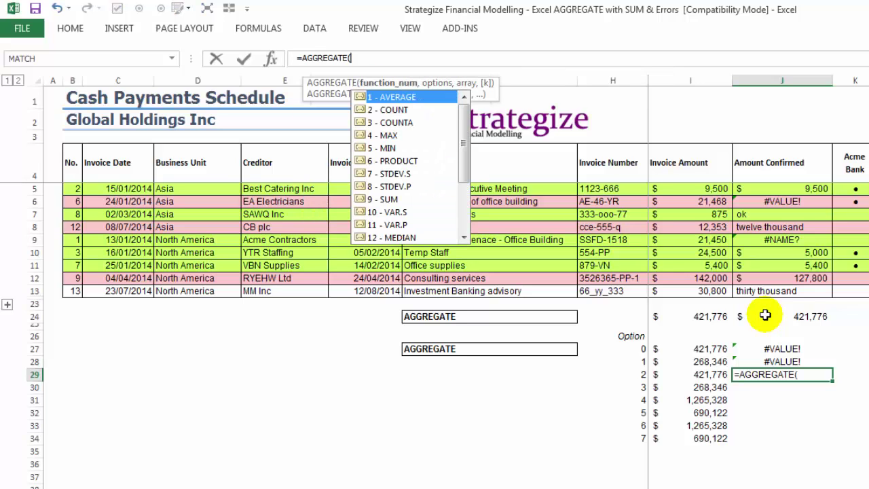
pyautogui.doubleClick(385, 199)
pyautogui.write(',')
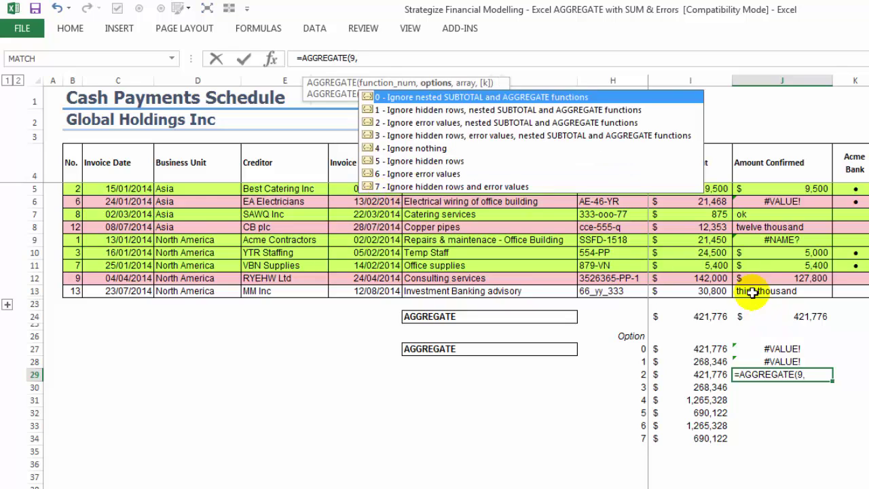
pyautogui.doubleClick(463, 123)
pyautogui.write(',')
pyautogui.moveTo(780, 191); pyautogui.dragTo(765, 317)
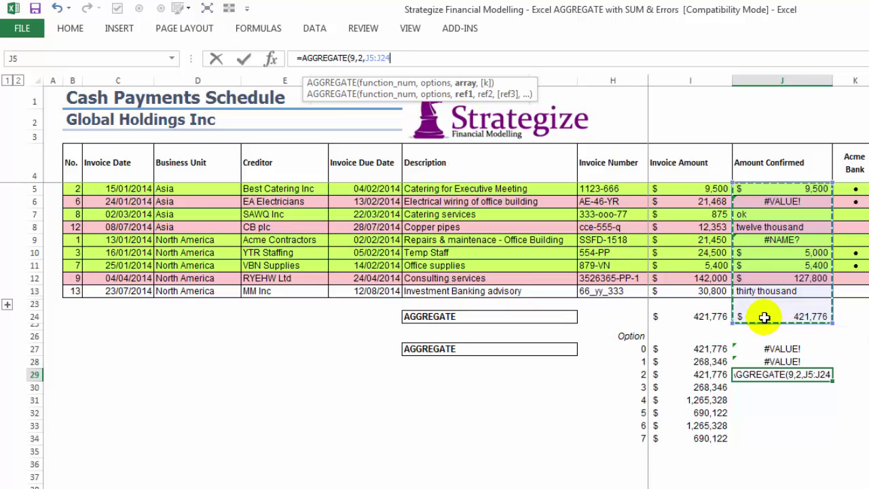
pyautogui.press('Return')
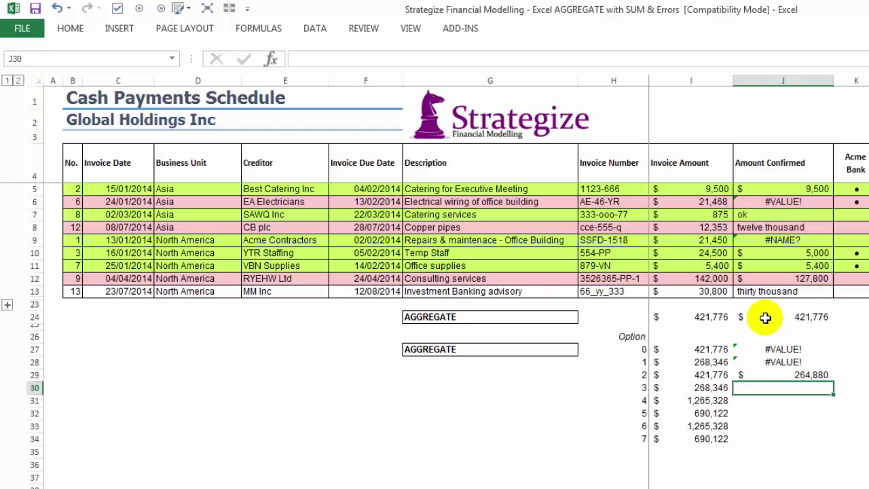
# Enter =AGGREGATE(9,3,J5:J24) in J30 to ignore hidden rows and errors, giving $147,700
pyautogui.write('=ag')
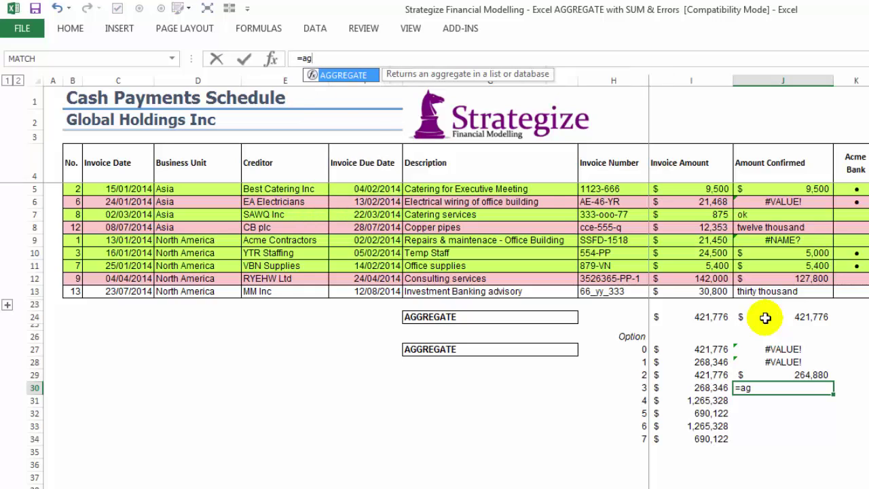
pyautogui.press('Tab')
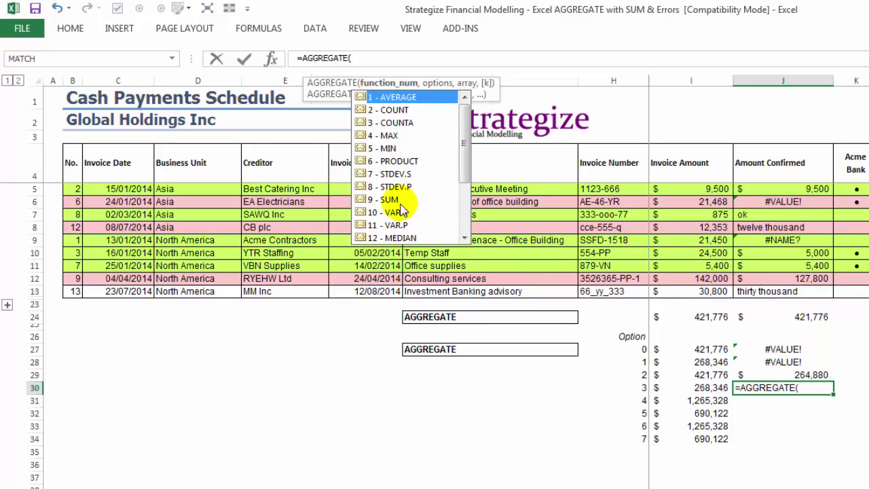
pyautogui.doubleClick(398, 200)
pyautogui.write(',')
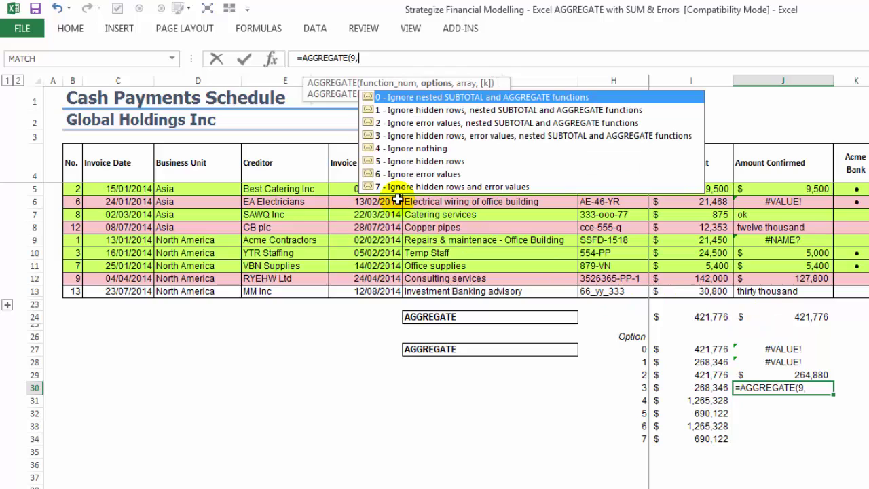
pyautogui.doubleClick(393, 135)
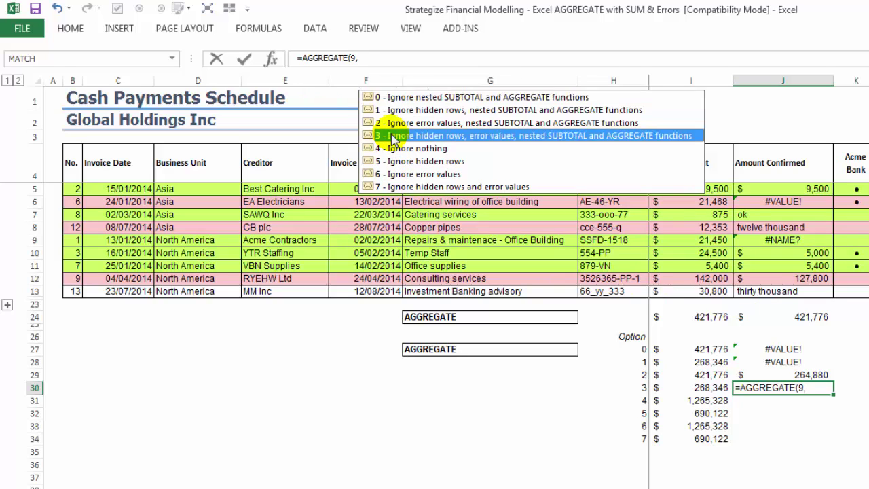
pyautogui.write(',')
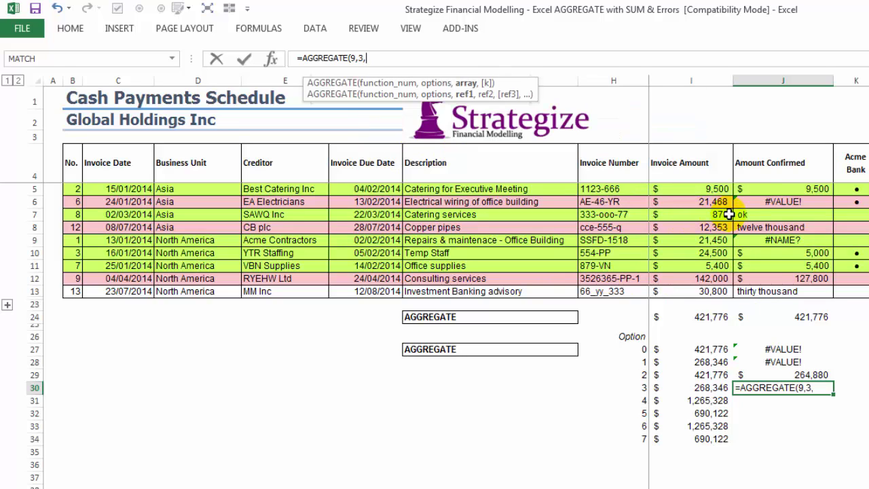
pyautogui.moveTo(758, 190); pyautogui.dragTo(766, 314)
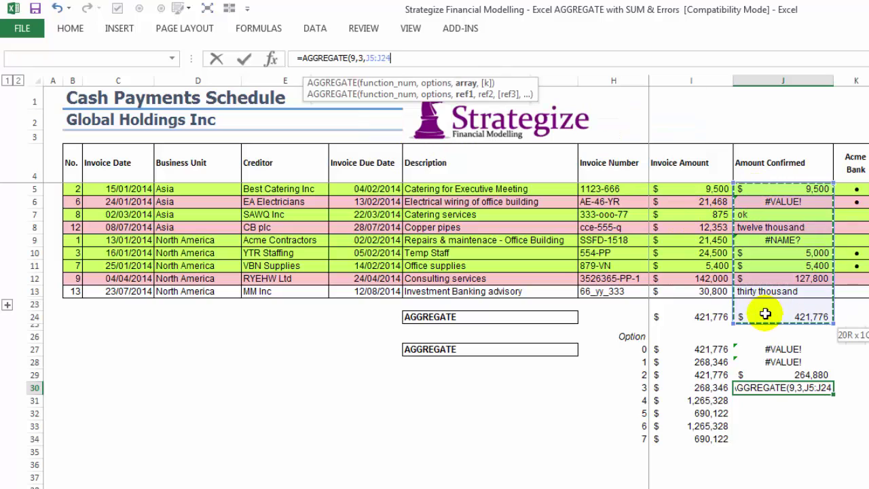
pyautogui.press('Return')
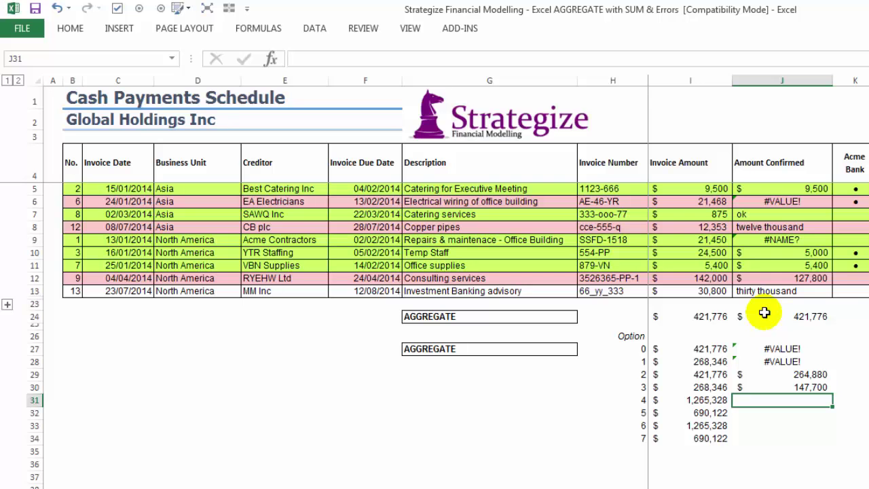
# Enter =AGGREGATE(9,4,J5:J24) in J31, ignoring nothing
pyautogui.write('=ag')
pyautogui.press('Tab')
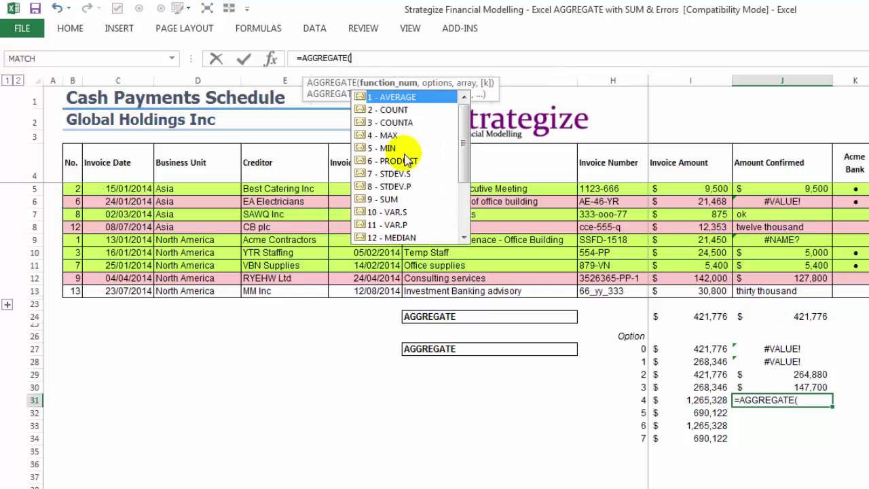
pyautogui.press('Escape')
pyautogui.write('9,')
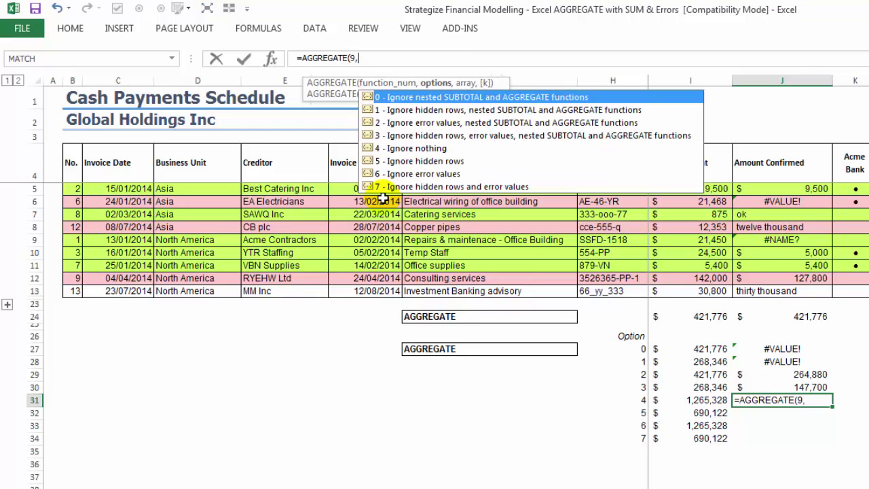
pyautogui.doubleClick(406, 150)
pyautogui.write(',')
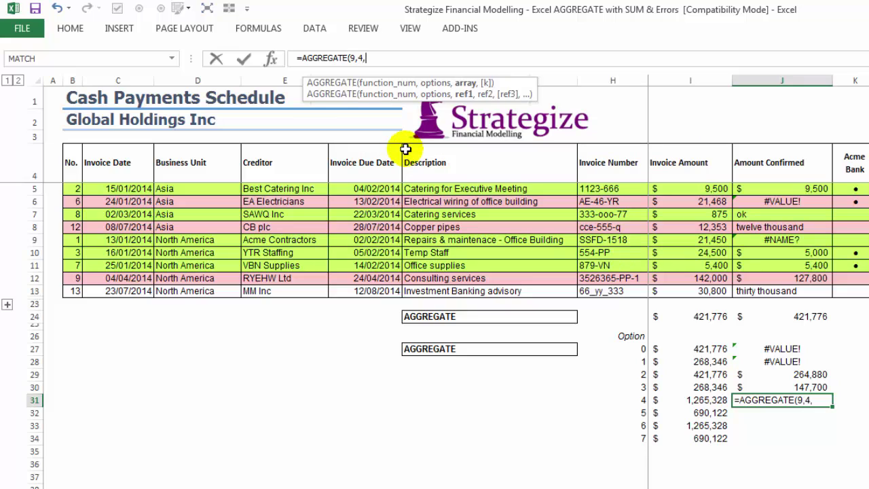
pyautogui.moveTo(778, 193); pyautogui.dragTo(772, 315)
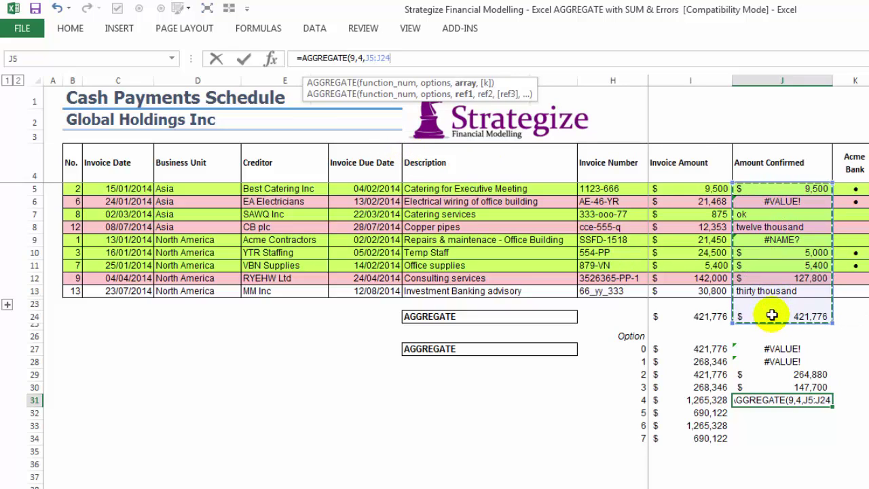
pyautogui.press('Return')
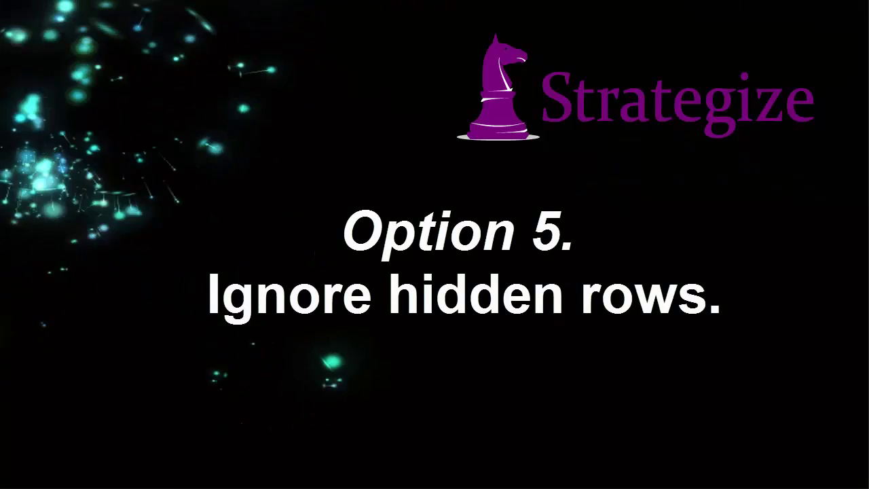
# Enter =AGGREGATE(9,5,J5:J24) in J32 to ignore hidden rows
pyautogui.write('=ag')
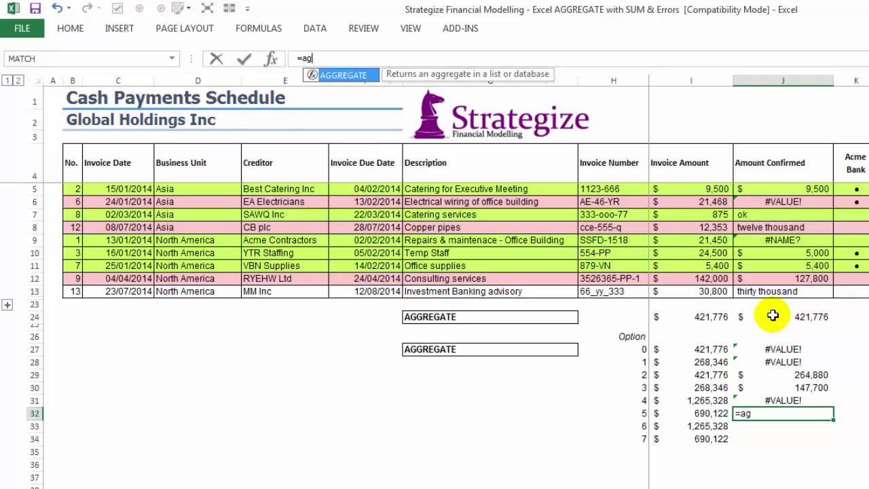
pyautogui.press('Tab')
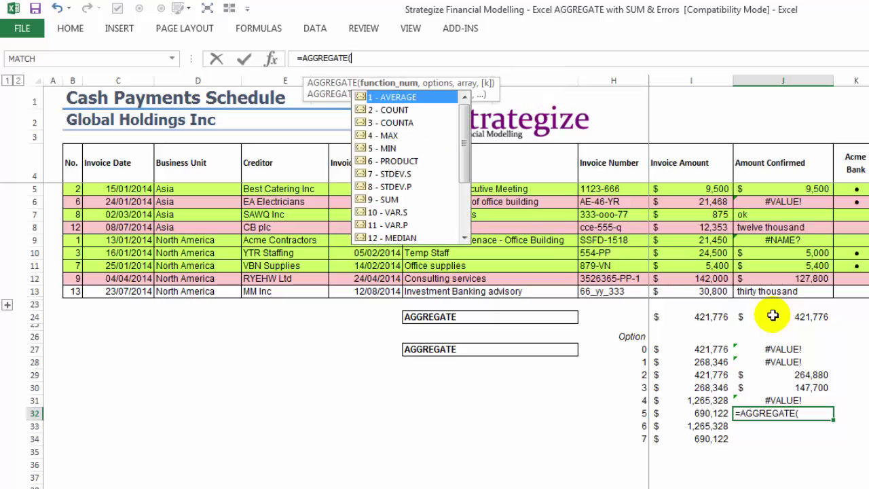
pyautogui.doubleClick(374, 200)
pyautogui.write(',')
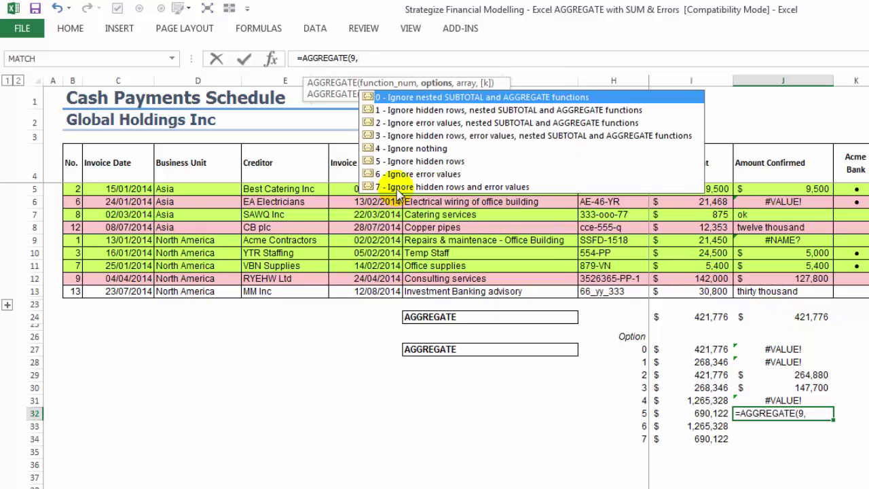
pyautogui.doubleClick(398, 163)
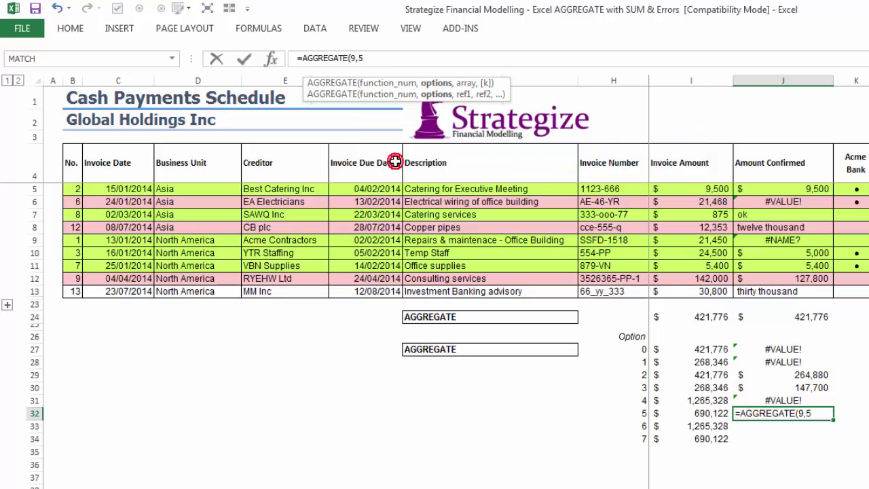
pyautogui.write(',')
pyautogui.click(772, 190)
pyautogui.moveTo(768, 206); pyautogui.dragTo(752, 317)
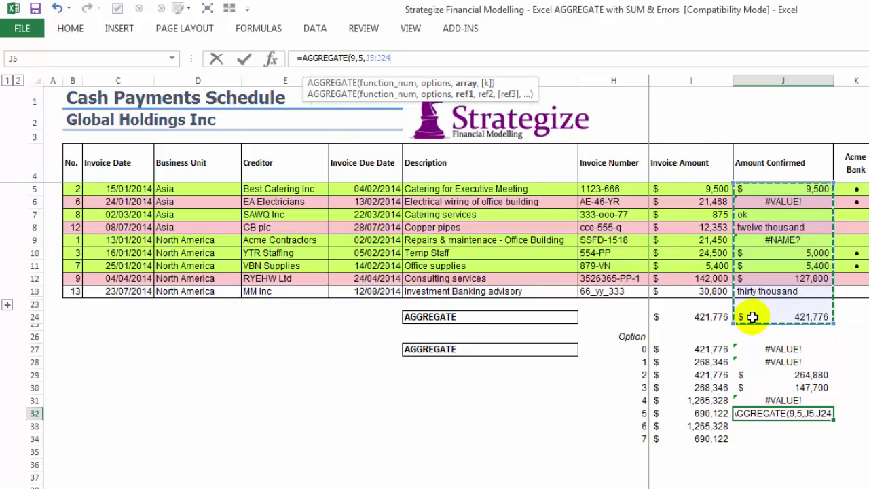
pyautogui.press('Return')
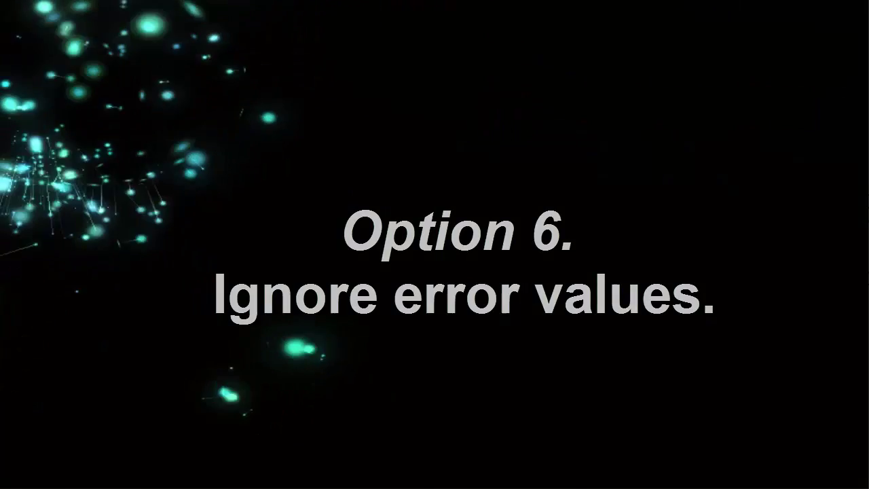
# Enter =AGGREGATE(9,6,J5:J24) in J33 to ignore error values, giving $1,108,432
pyautogui.write('=agg')
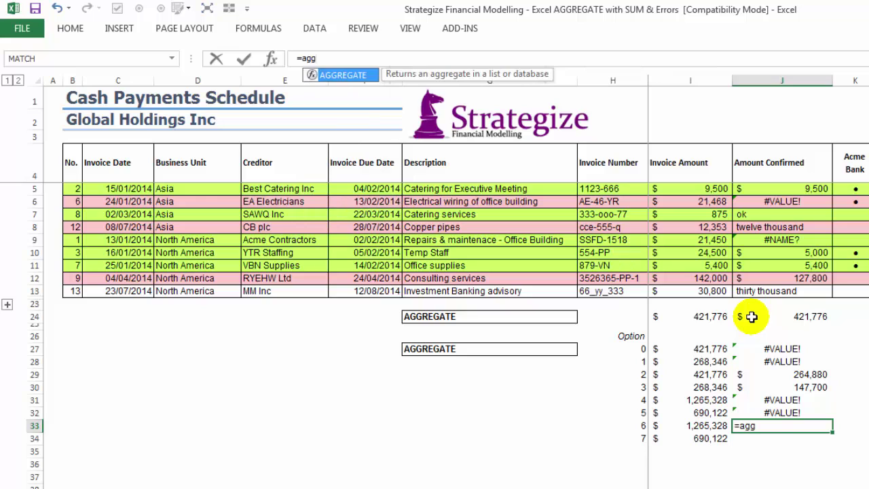
pyautogui.press('Tab')
pyautogui.click(385, 203)
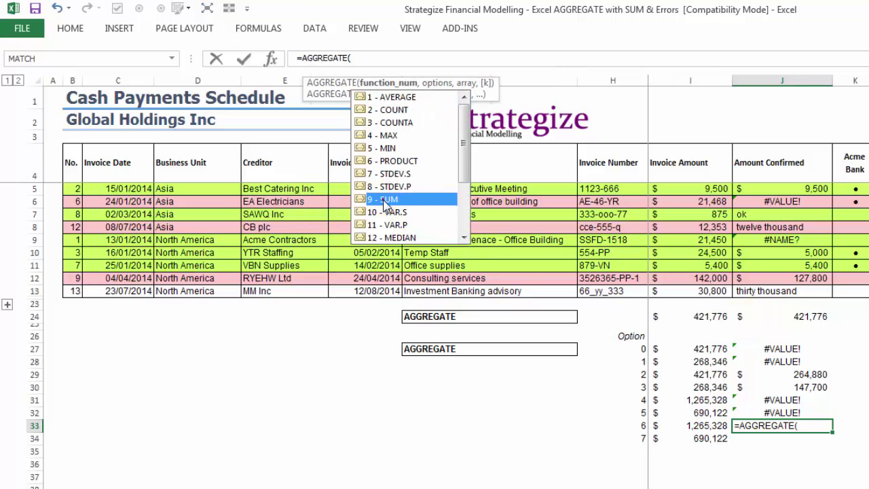
pyautogui.doubleClick(385, 201)
pyautogui.write(',')
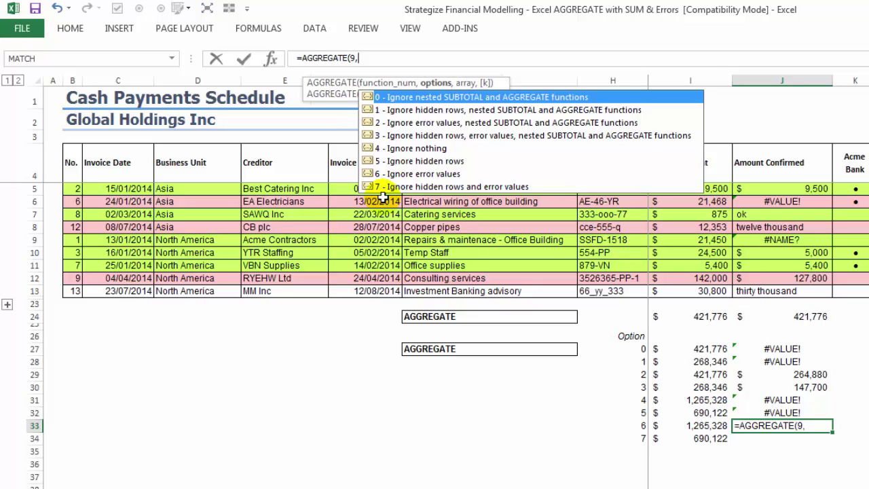
pyautogui.doubleClick(385, 174)
pyautogui.write(',')
pyautogui.moveTo(755, 188); pyautogui.dragTo(738, 317)
pyautogui.press('Return')
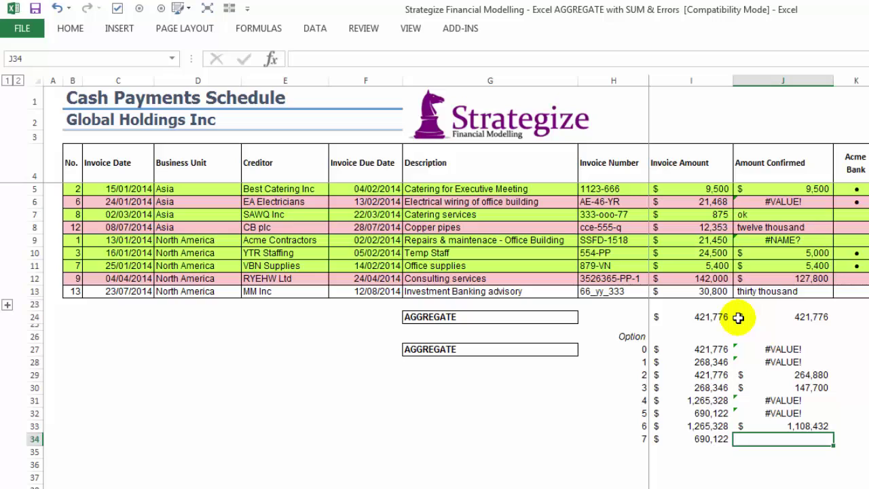
# Enter =AGGREGATE(9,7,…) in J34 over the Amount Confirmed range from J5, returning $147,700
pyautogui.write('=agg')
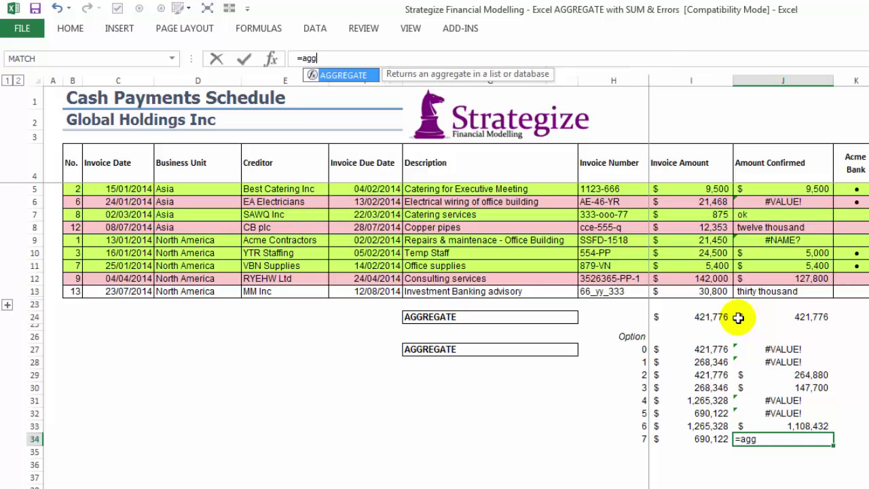
pyautogui.press('Tab')
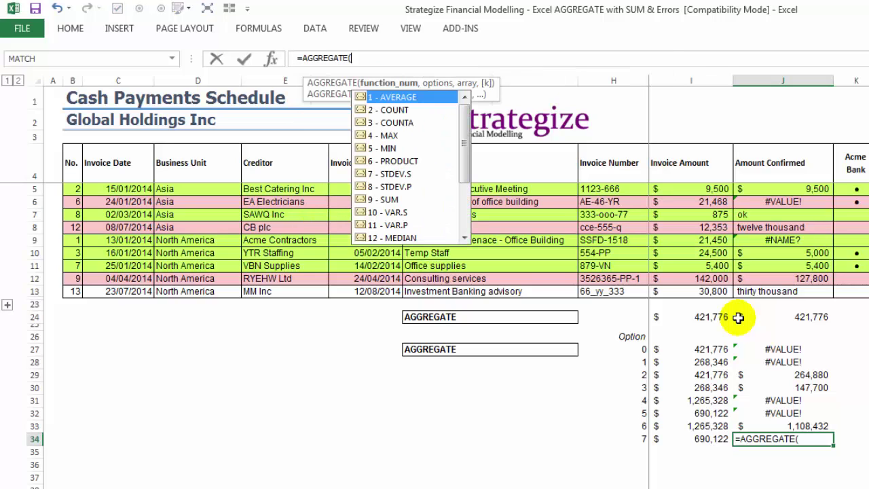
pyautogui.doubleClick(392, 198)
pyautogui.write(',')
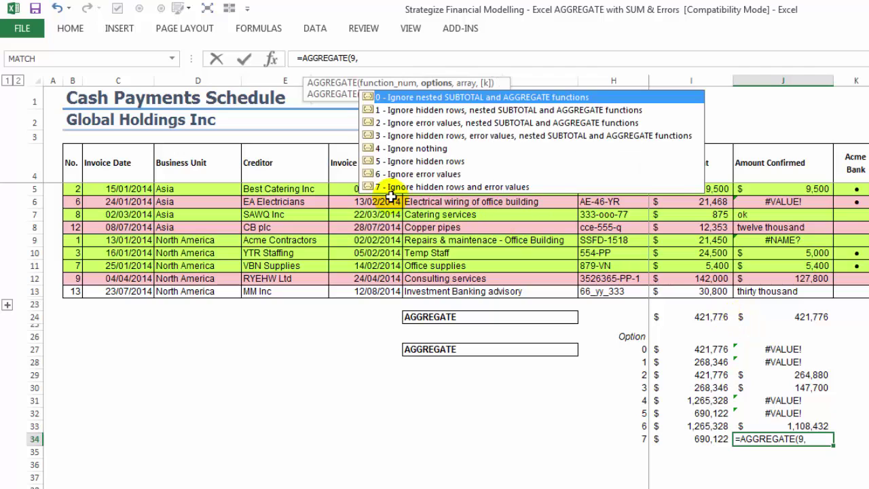
pyautogui.doubleClick(392, 186)
pyautogui.write(',')
pyautogui.click(756, 189)
pyautogui.moveTo(753, 189); pyautogui.dragTo(751, 310)
pyautogui.press('Return')
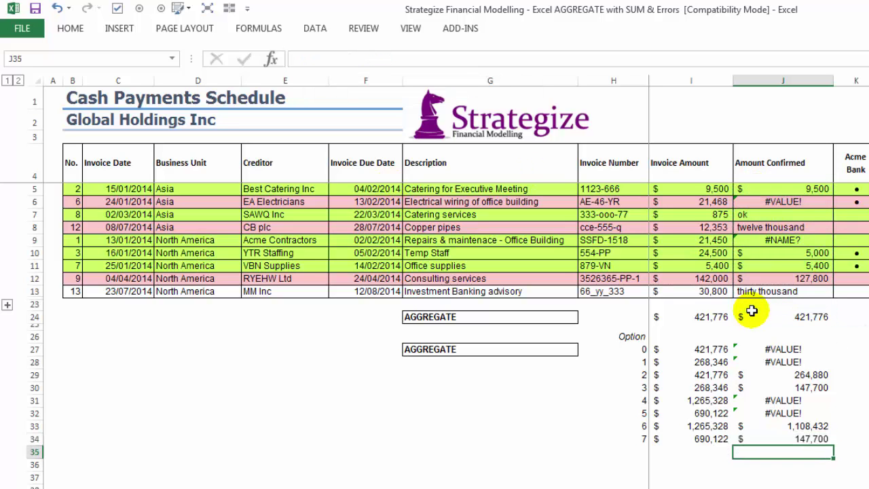